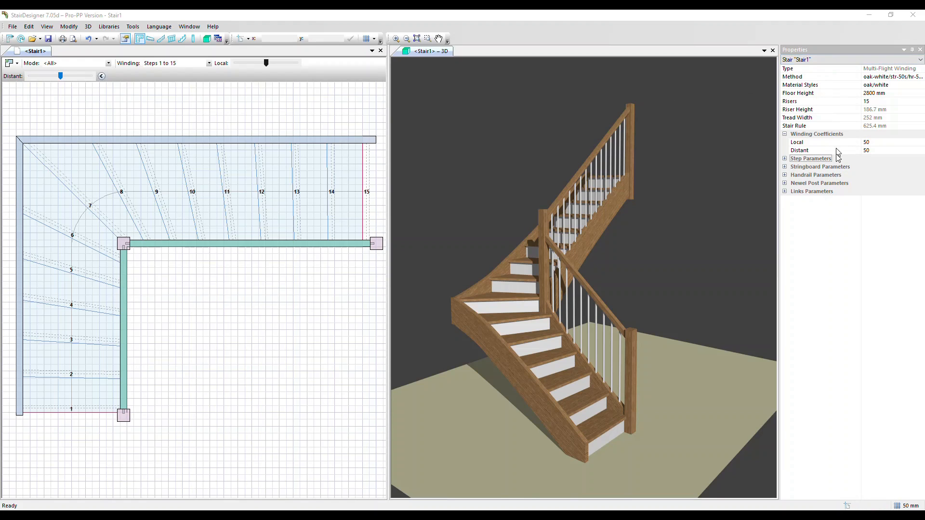
# Step: Set the risers to No in the step parameters and switch them back to Yes
pyautogui.click(785, 161)
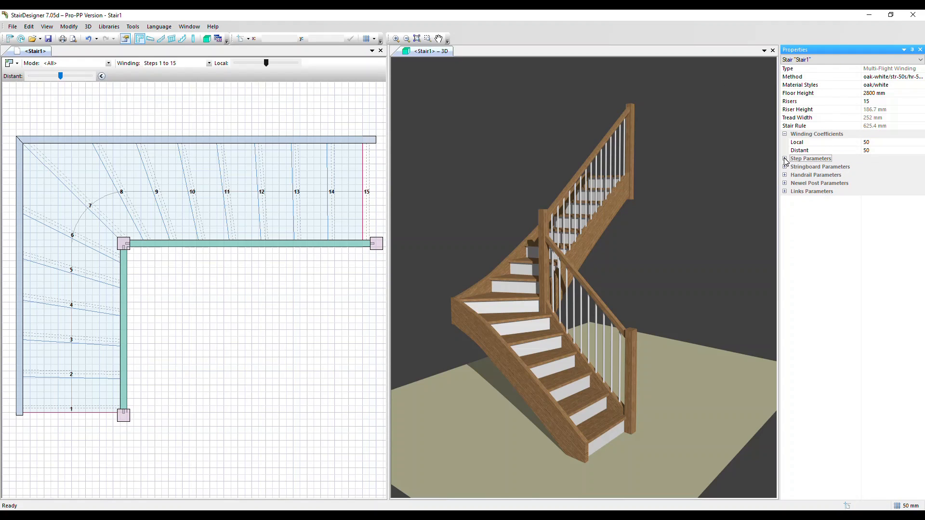
pyautogui.click(785, 159)
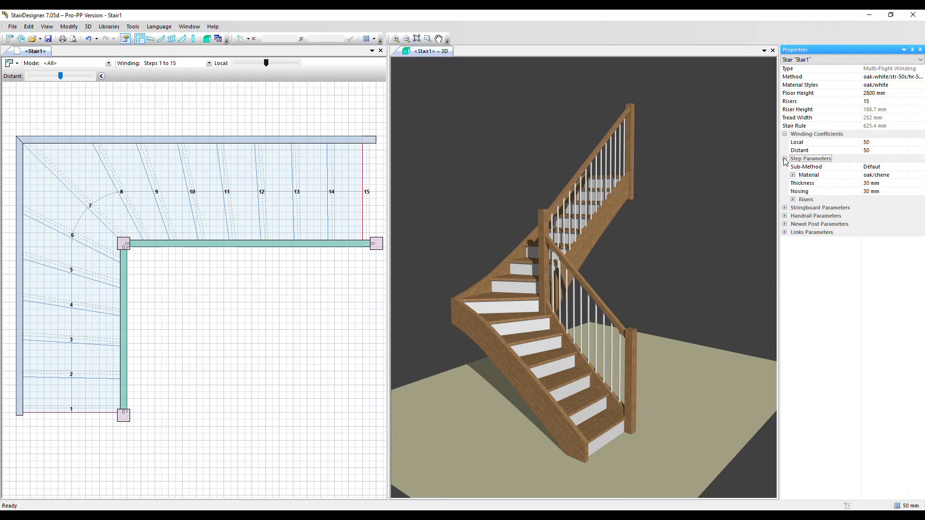
pyautogui.click(793, 200)
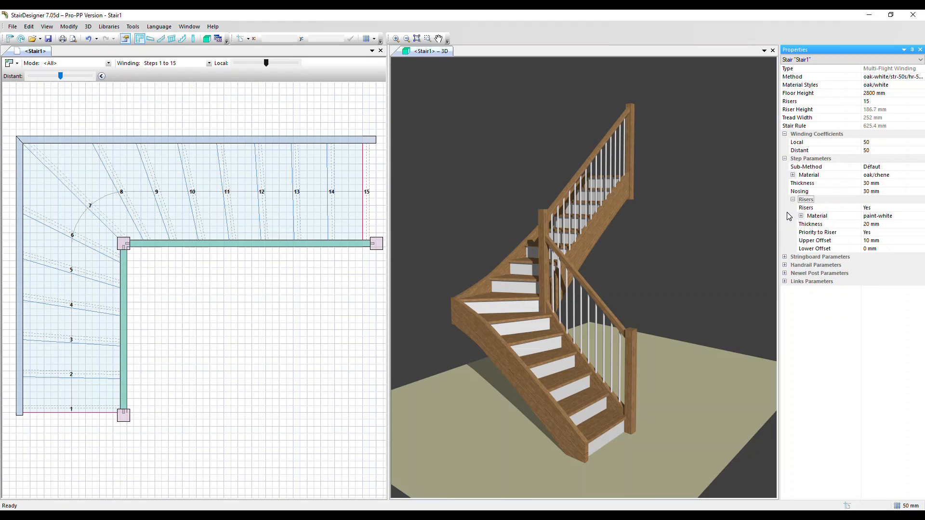
pyautogui.click(892, 210)
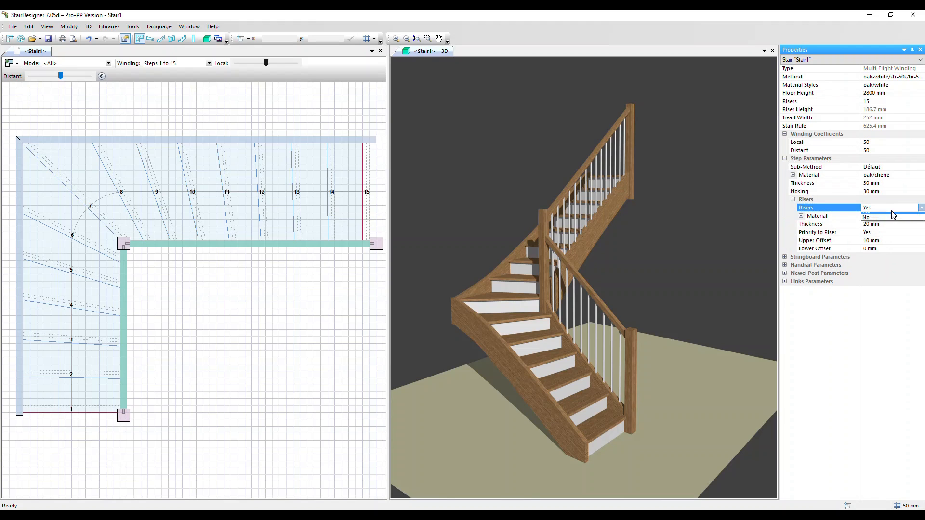
pyautogui.click(883, 218)
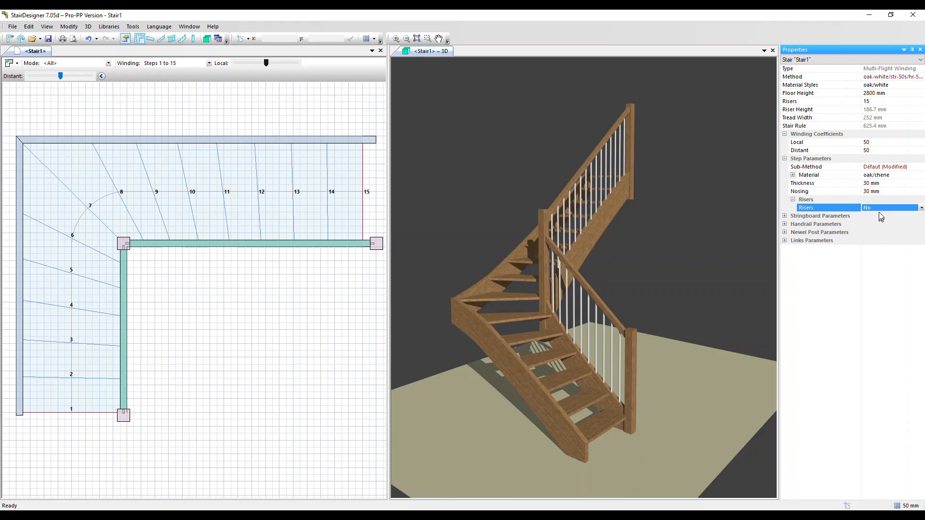
pyautogui.click(880, 207)
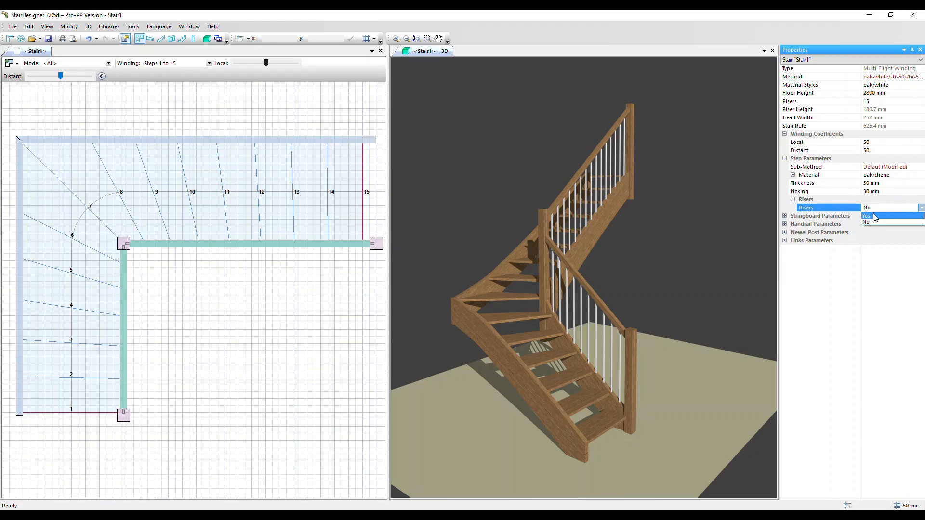
pyautogui.click(875, 217)
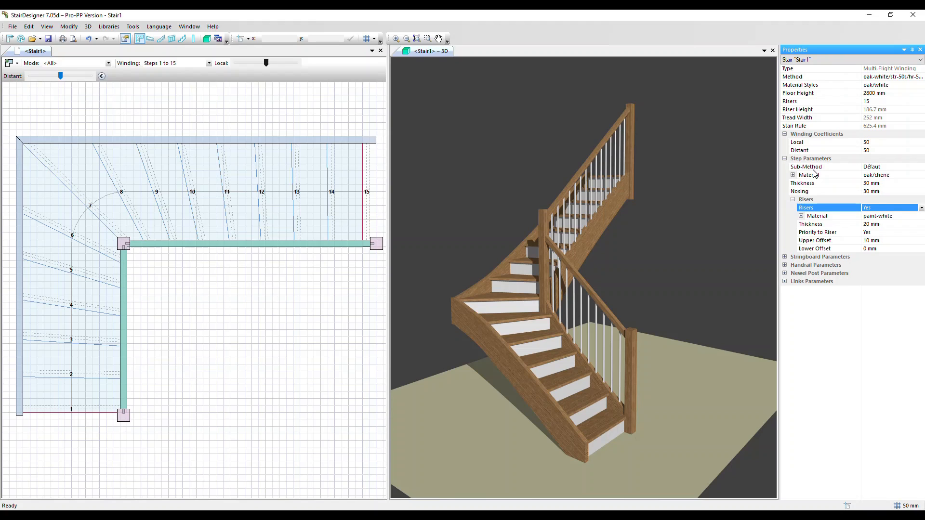
# Step: Expand the step material's appearance settings, change the material to beech/hetre and return it to oak/chene
pyautogui.click(793, 175)
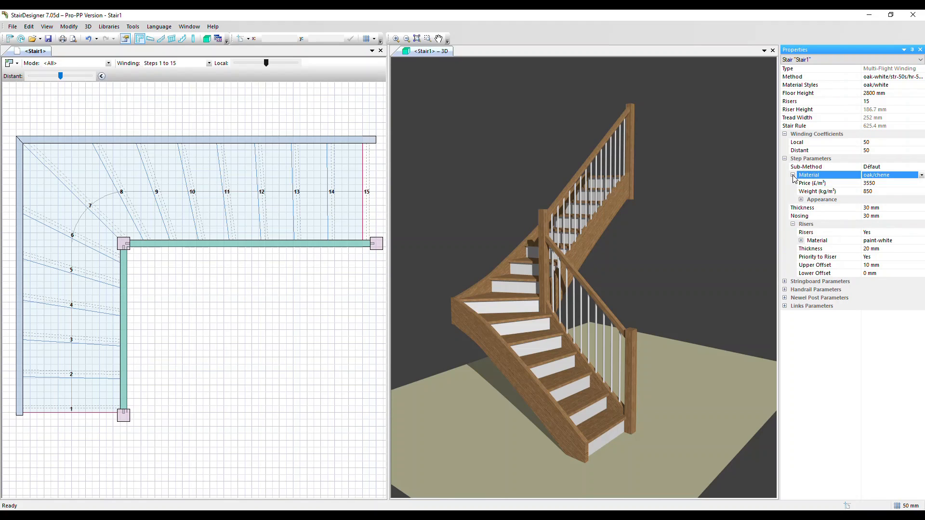
pyautogui.click(801, 199)
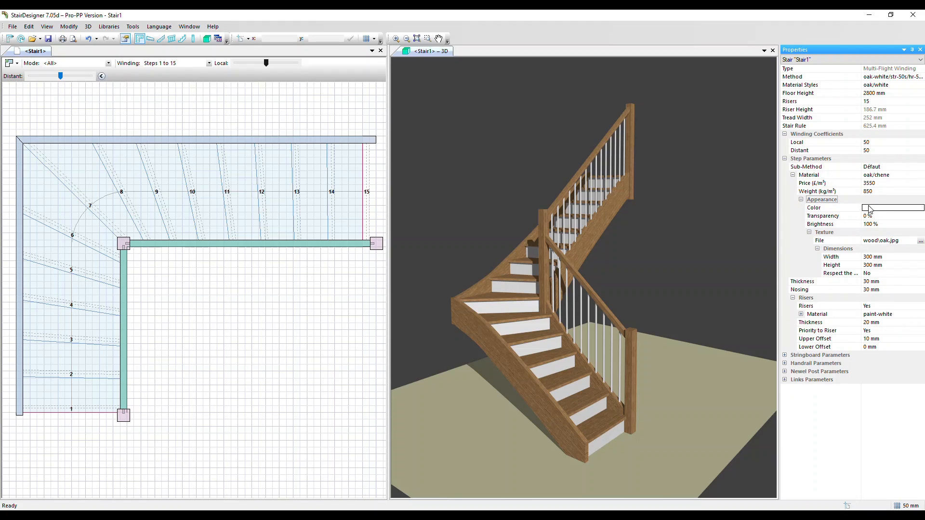
pyautogui.click(891, 177)
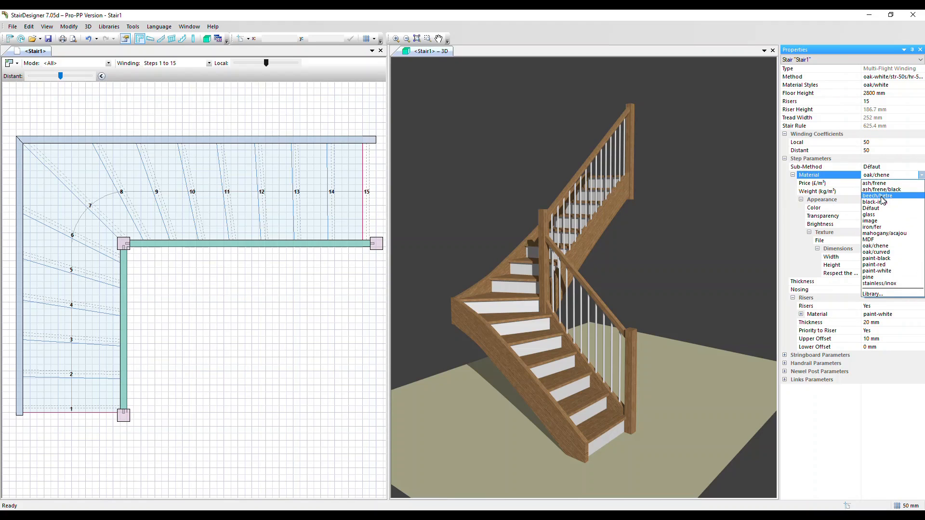
pyautogui.click(881, 196)
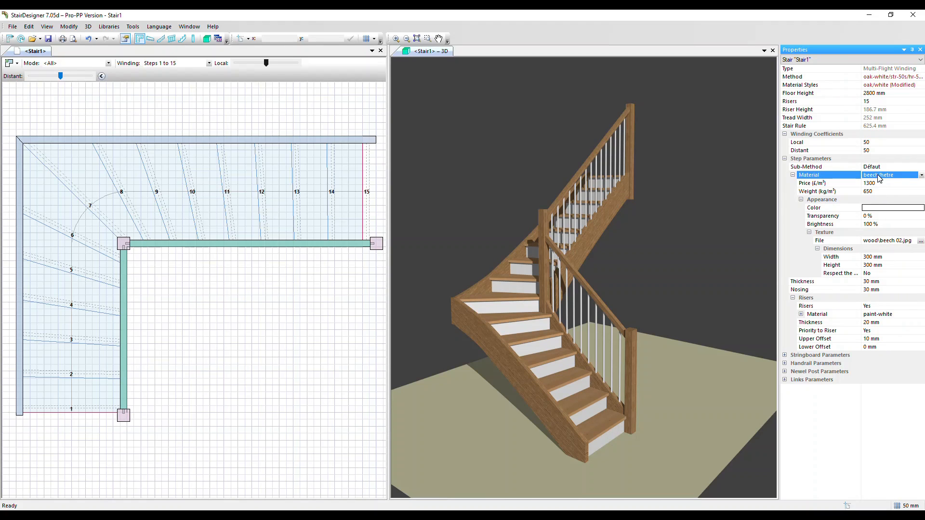
pyautogui.click(880, 176)
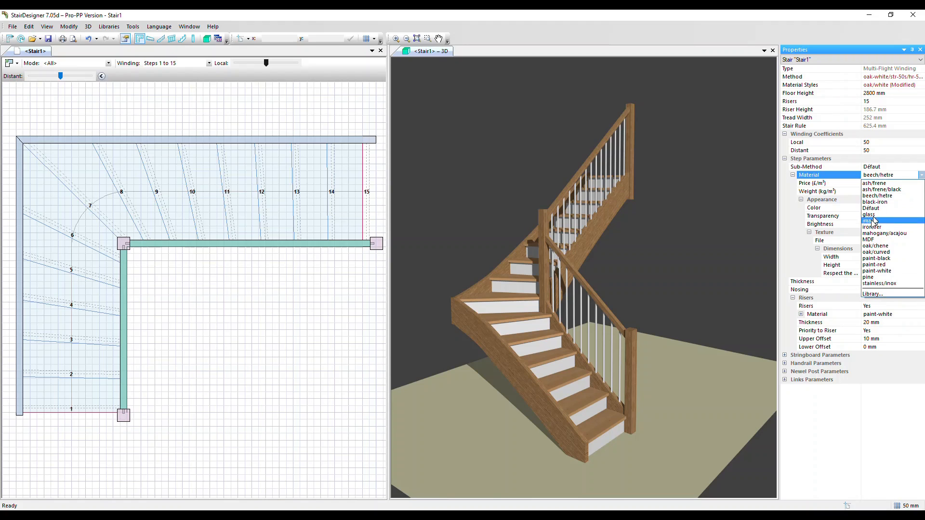
pyautogui.click(871, 245)
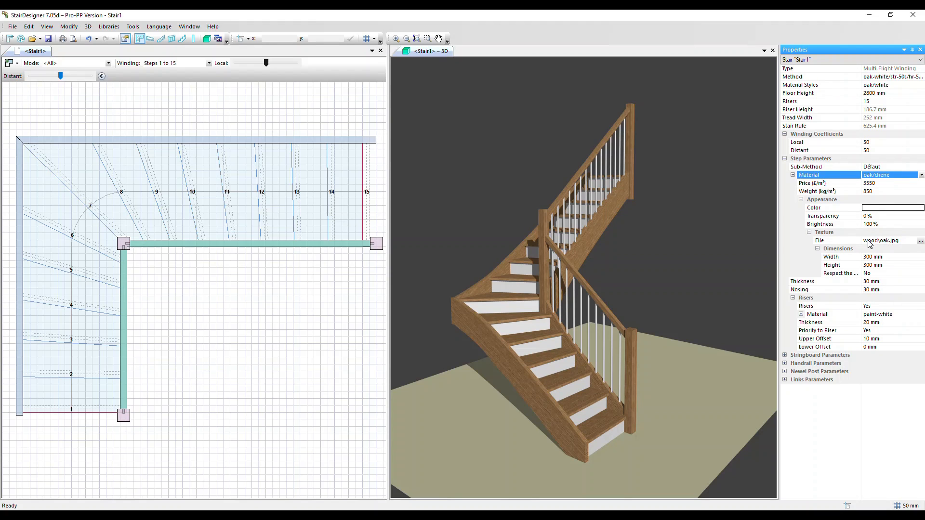
# Step: Browse the available wood texture images for the step material without choosing a replacement
pyautogui.click(921, 242)
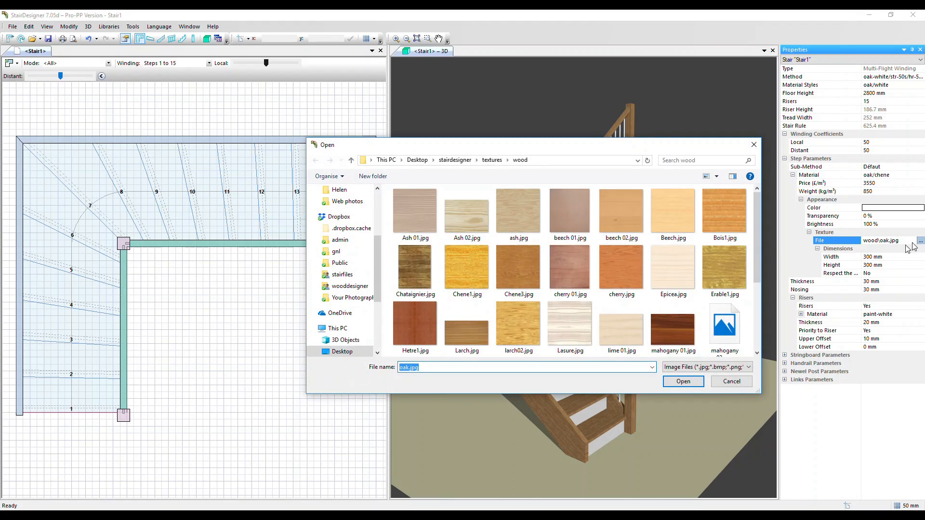
pyautogui.click(733, 383)
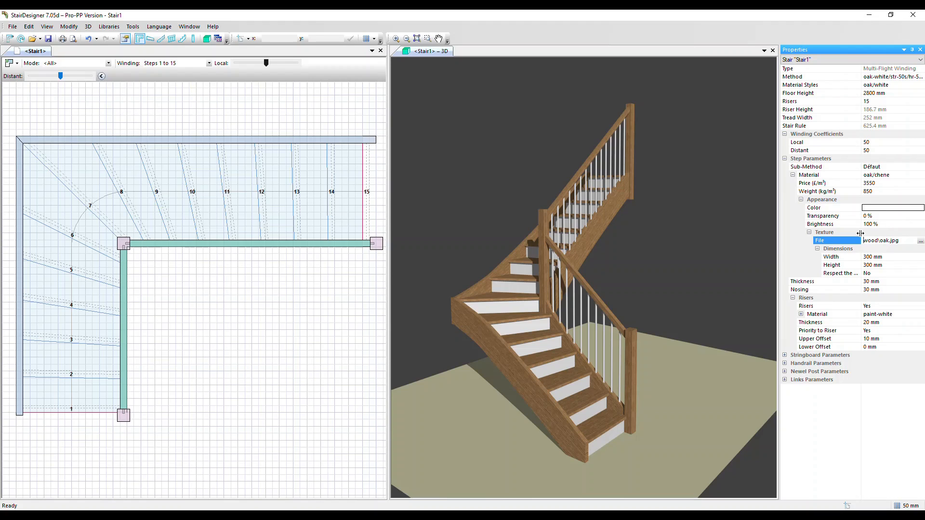
# Step: Set the step material's price to 3000 £/m³ and restore the library material oak/chene
pyautogui.click(879, 187)
pyautogui.write('3')
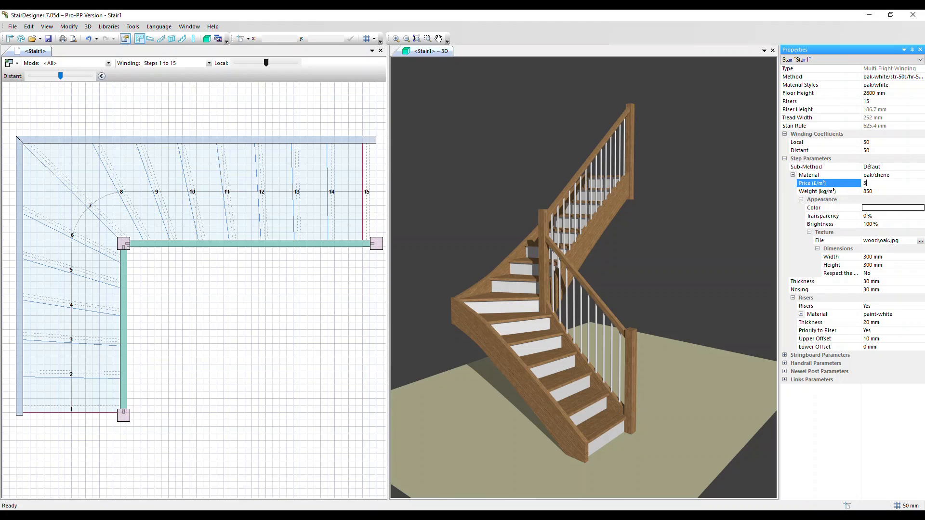
pyautogui.write('000')
pyautogui.press('Tab')
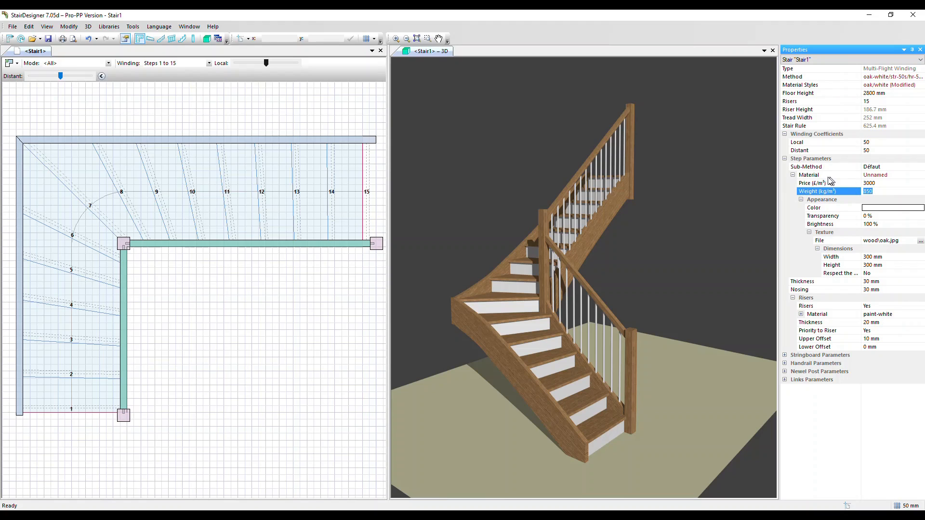
pyautogui.click(894, 176)
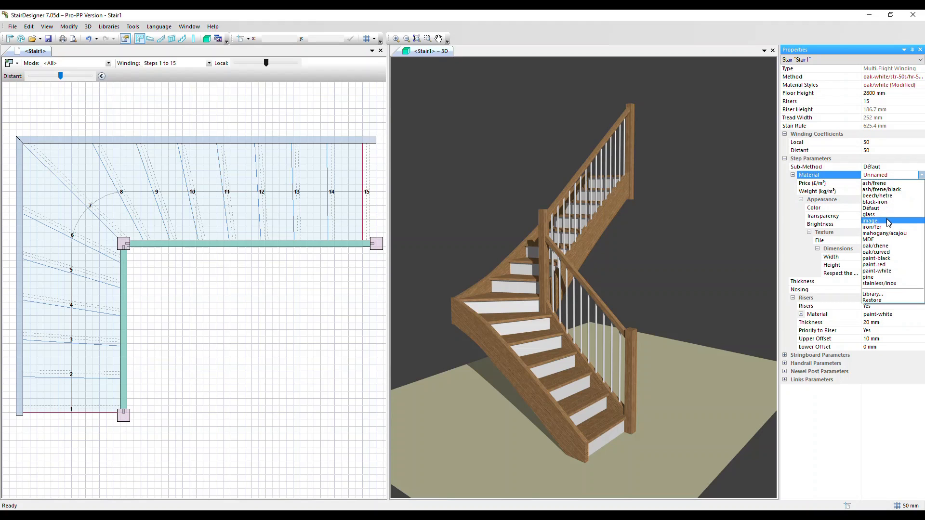
pyautogui.click(875, 246)
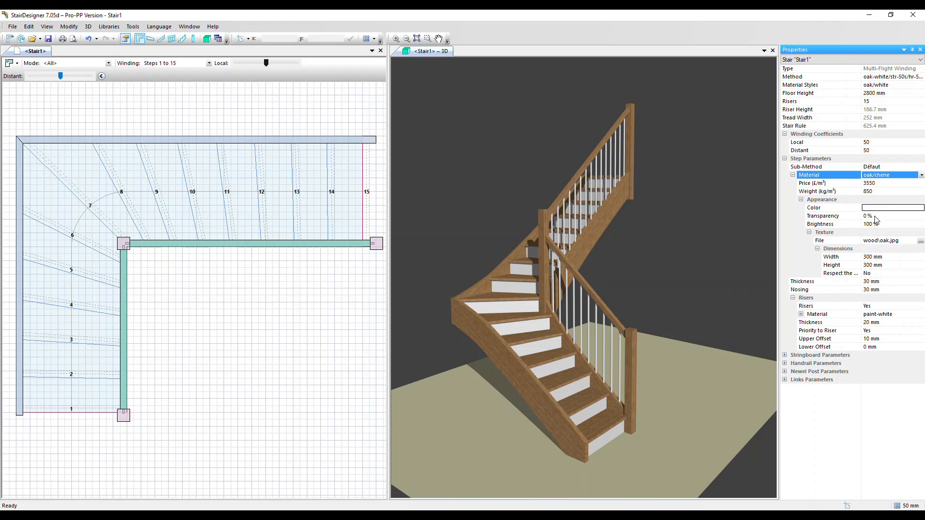
pyautogui.click(793, 176)
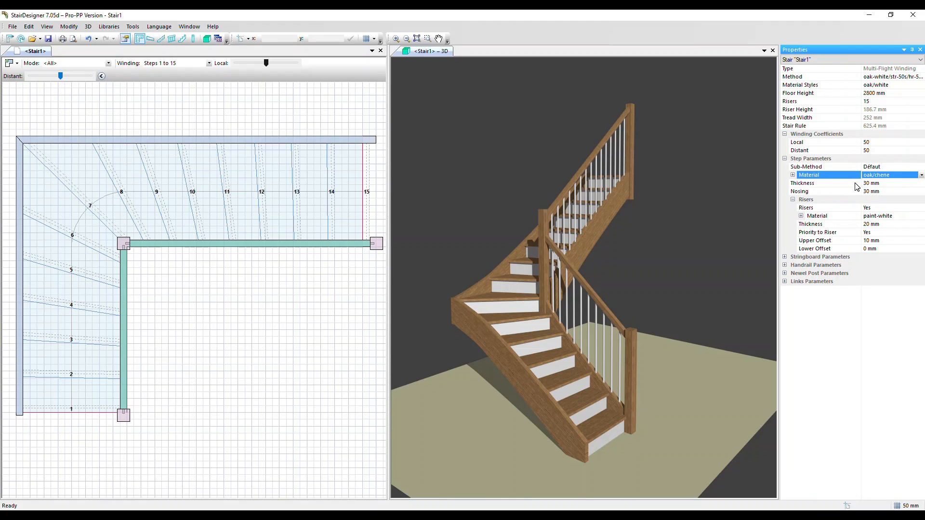
# Step: Set the step thickness to 50 mm
pyautogui.click(893, 186)
pyautogui.write('50')
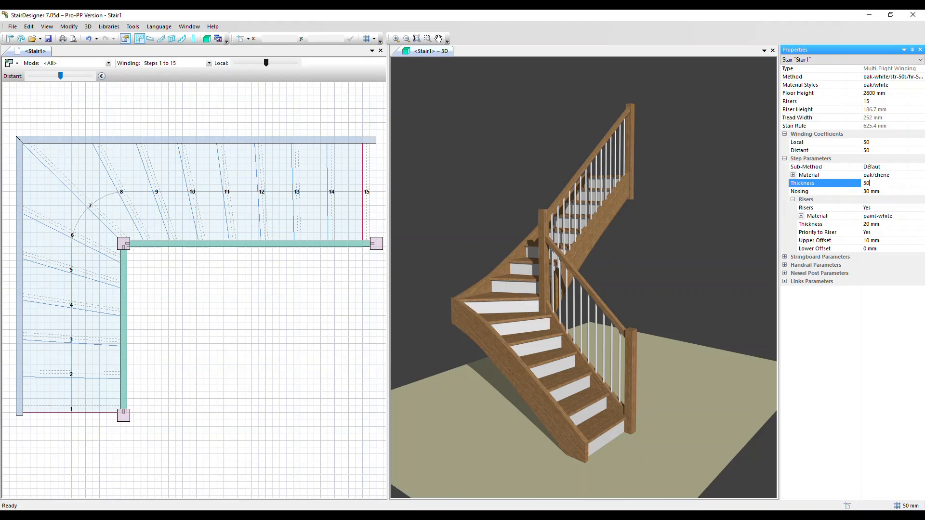
pyautogui.press('Tab')
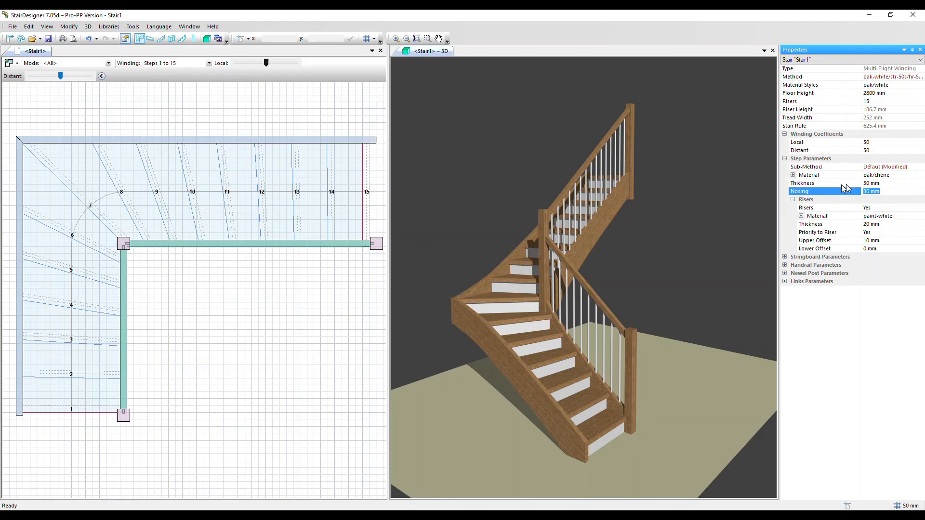
# Step: Remove the risers from the thicker steps and turn them on again
pyautogui.click(889, 209)
pyautogui.click(879, 223)
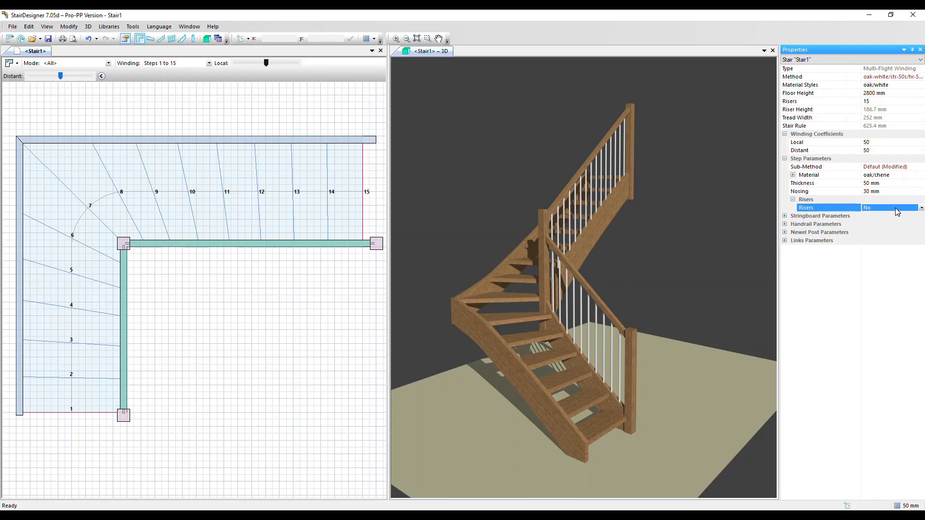
pyautogui.click(890, 209)
pyautogui.click(889, 216)
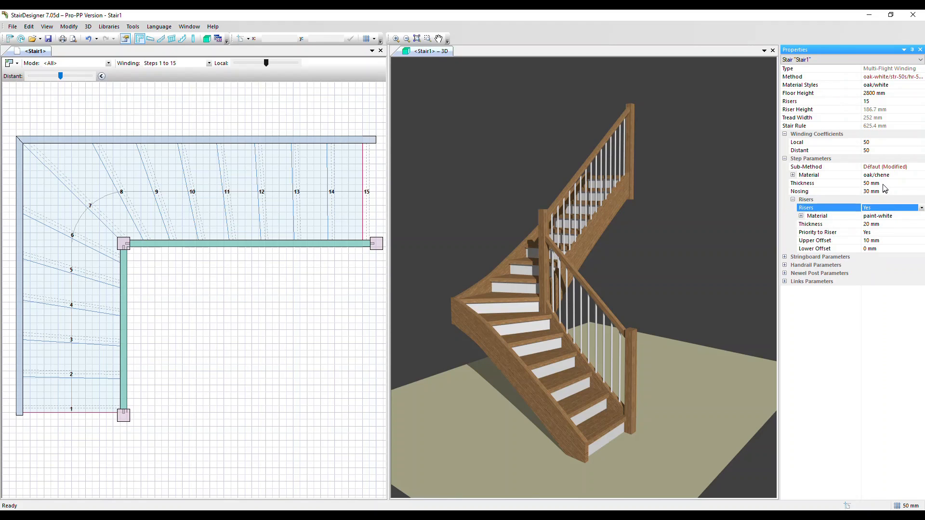
# Step: Set the step thickness back to 30 mm
pyautogui.click(885, 184)
pyautogui.write('30')
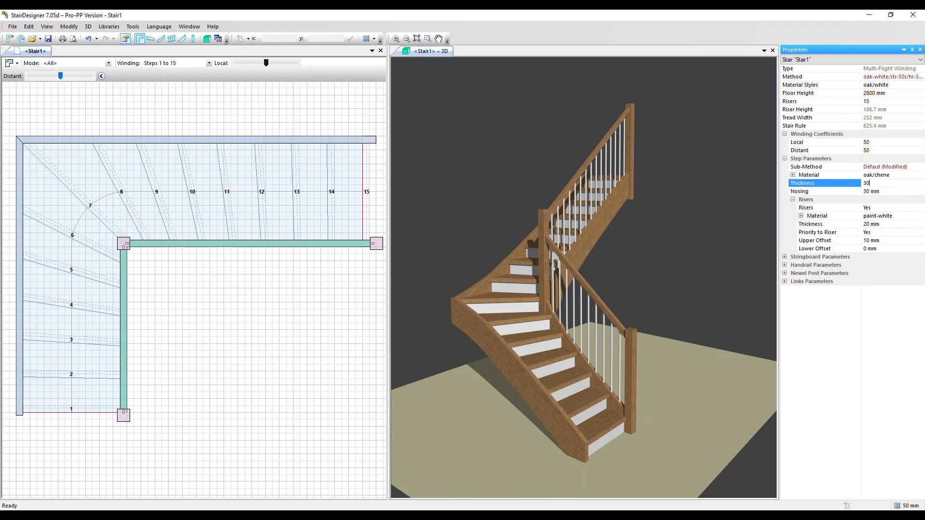
pyautogui.press('Tab')
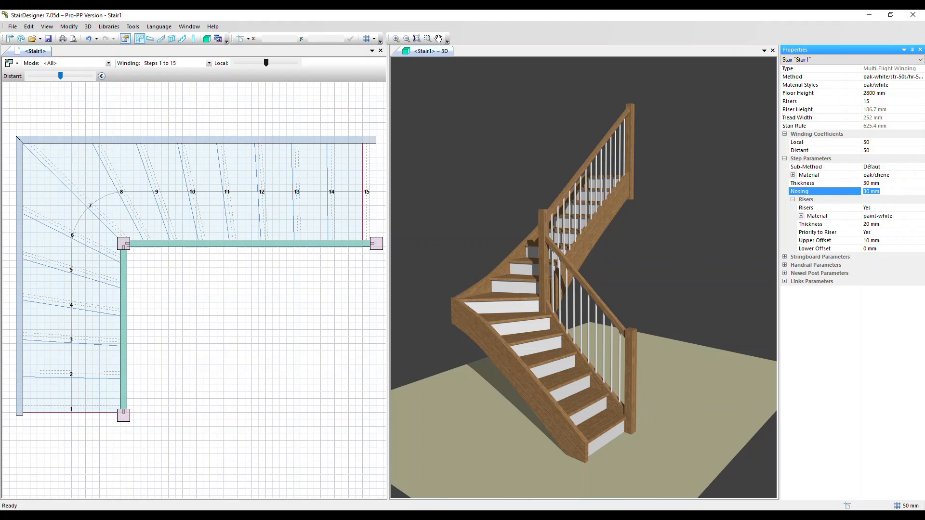
# Step: Set the step nosing to 50 mm and return it to 30 mm
pyautogui.scroll(3, 261, 210)
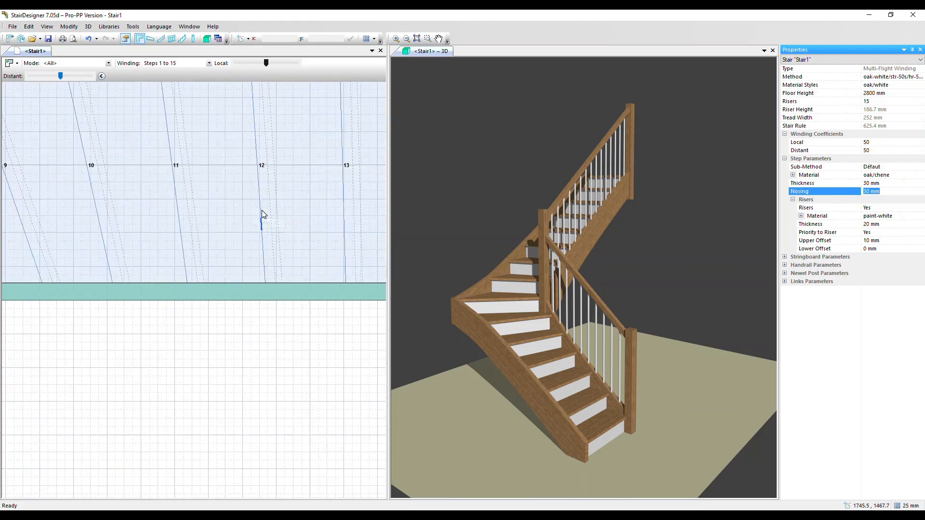
pyautogui.scroll(1, 264, 214)
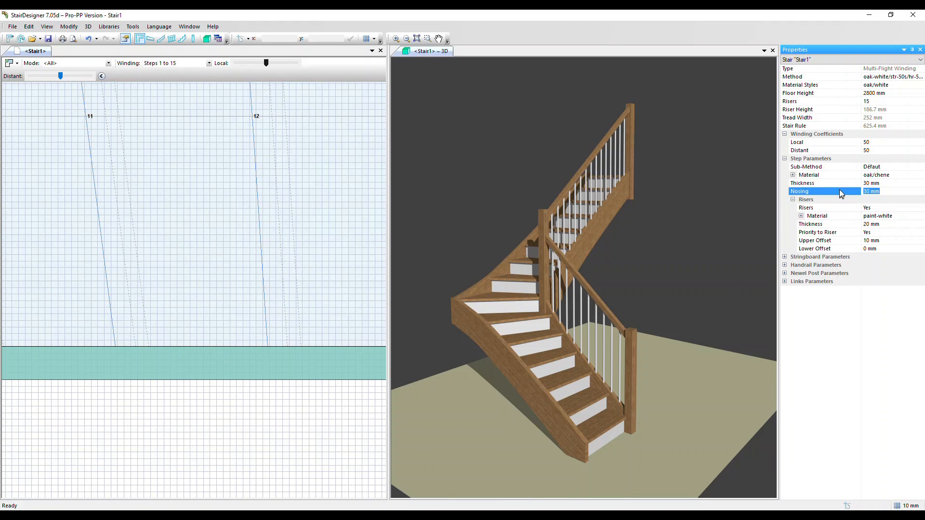
pyautogui.click(894, 192)
pyautogui.write('50')
pyautogui.press('Return')
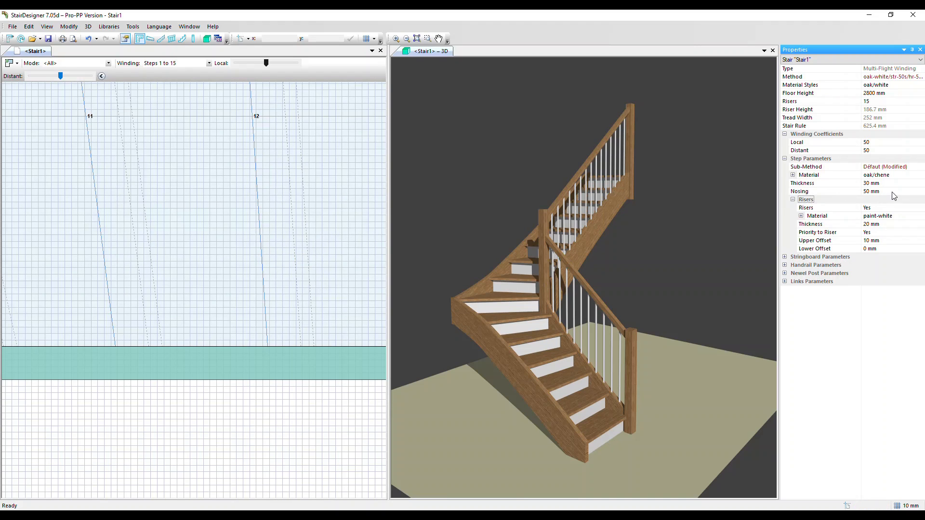
pyautogui.click(855, 193)
pyautogui.press('Return')
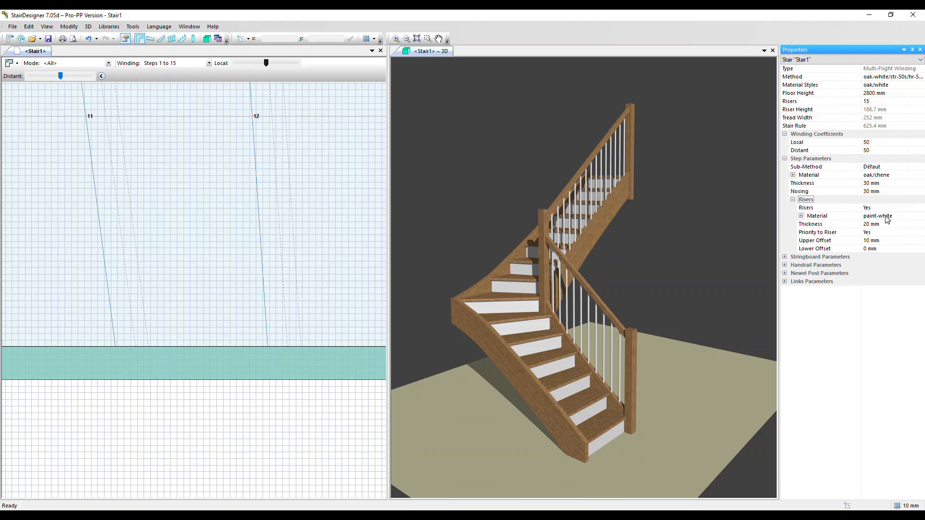
# Step: Change the riser material to oak/chene and return it to paint-white
pyautogui.click(888, 217)
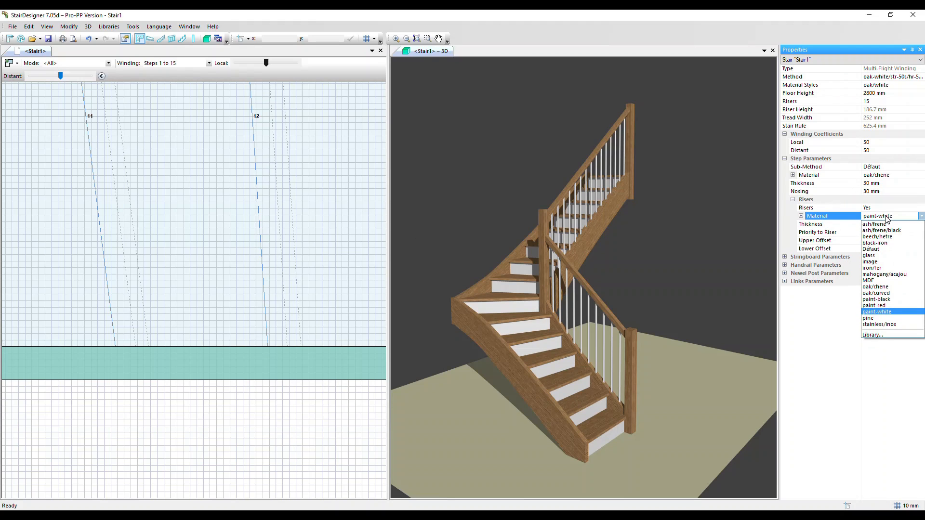
pyautogui.click(876, 288)
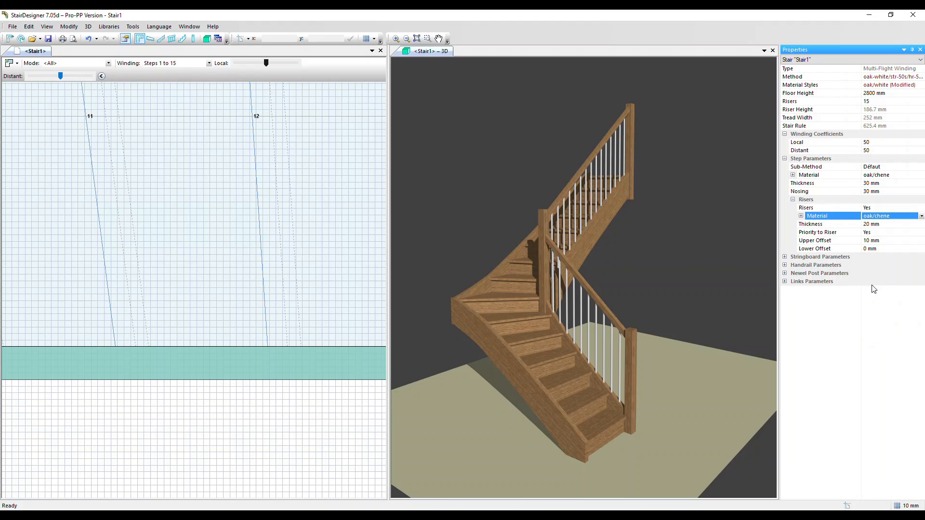
pyautogui.click(875, 218)
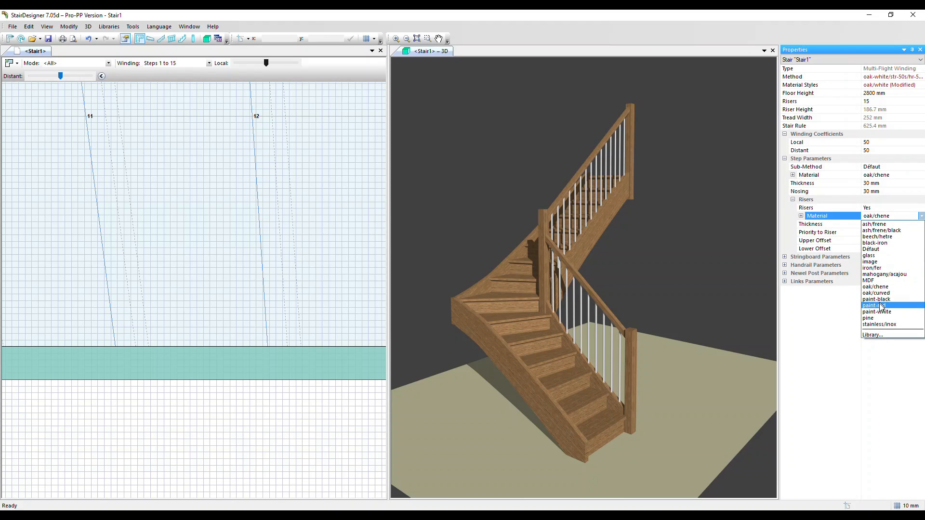
pyautogui.click(877, 312)
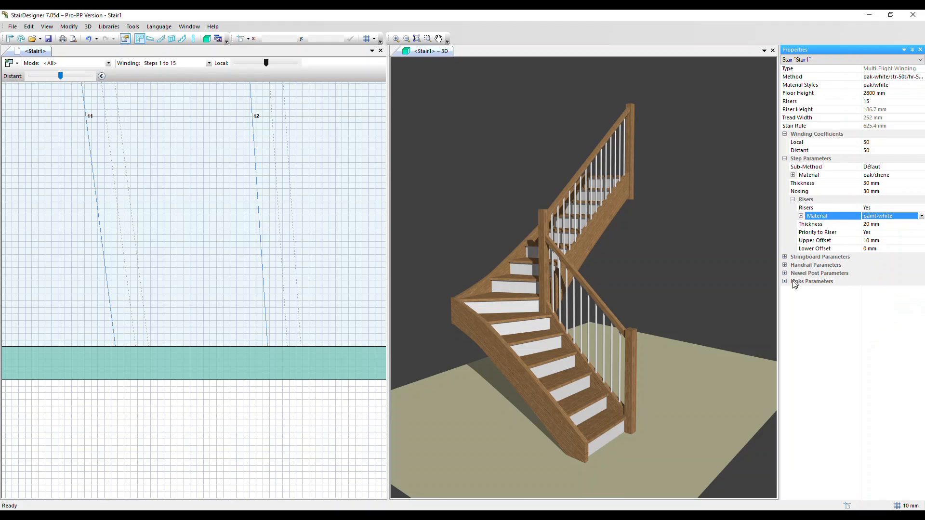
# Step: Set the transparency of the stringboard material to 80 %
pyautogui.click(785, 258)
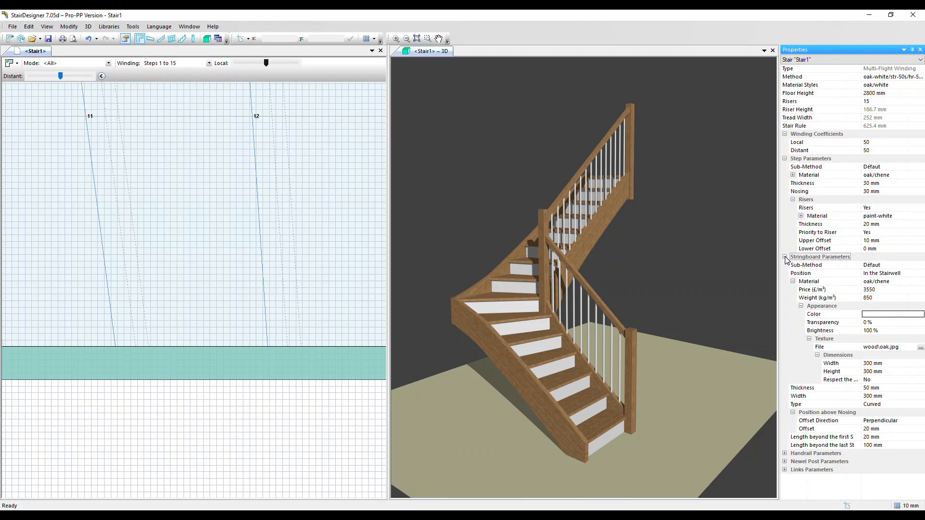
pyautogui.click(861, 323)
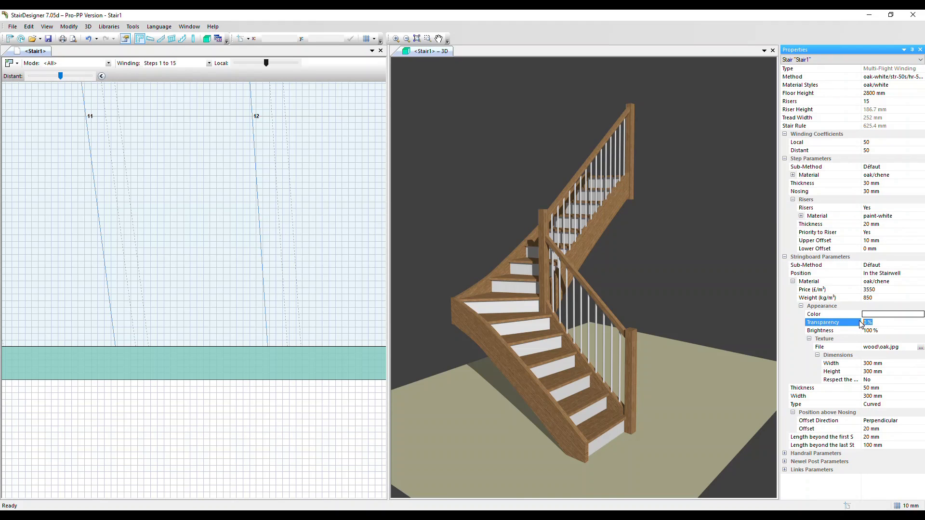
pyautogui.write('80')
pyautogui.press('Return')
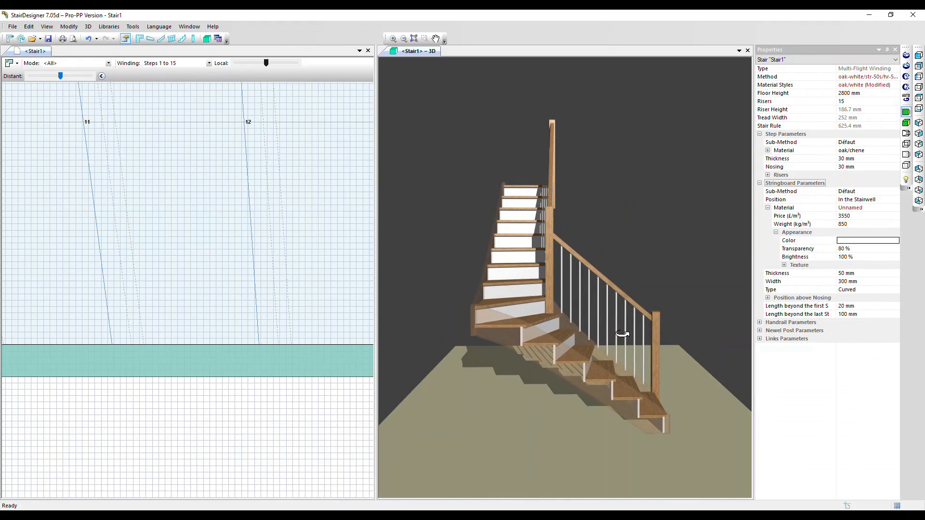
# Step: Switch the risers' Priority to Riser setting to No and return it to Yes, viewing the riser joints up close
pyautogui.scroll(5, 593, 381)
pyautogui.scroll(2, 596, 378)
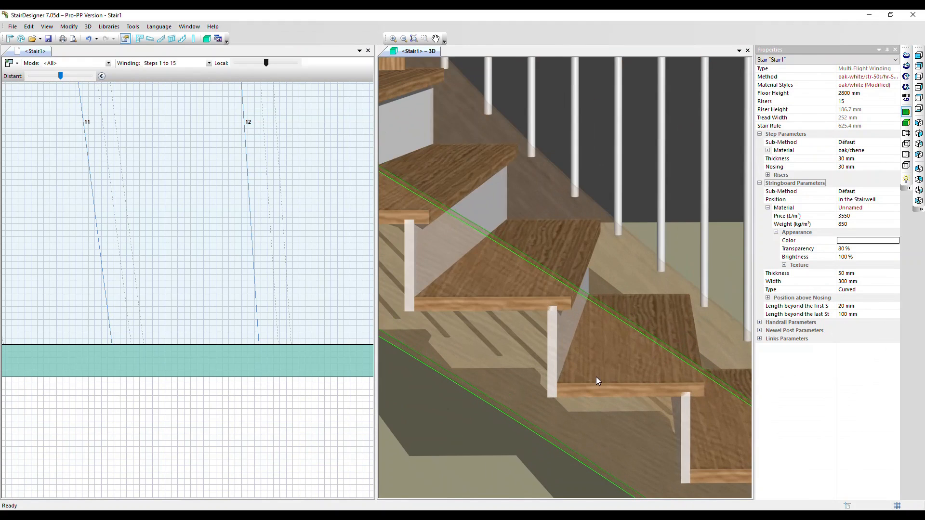
pyautogui.scroll(4, 595, 366)
pyautogui.moveTo(619, 353); pyautogui.dragTo(603, 363, button='middle')
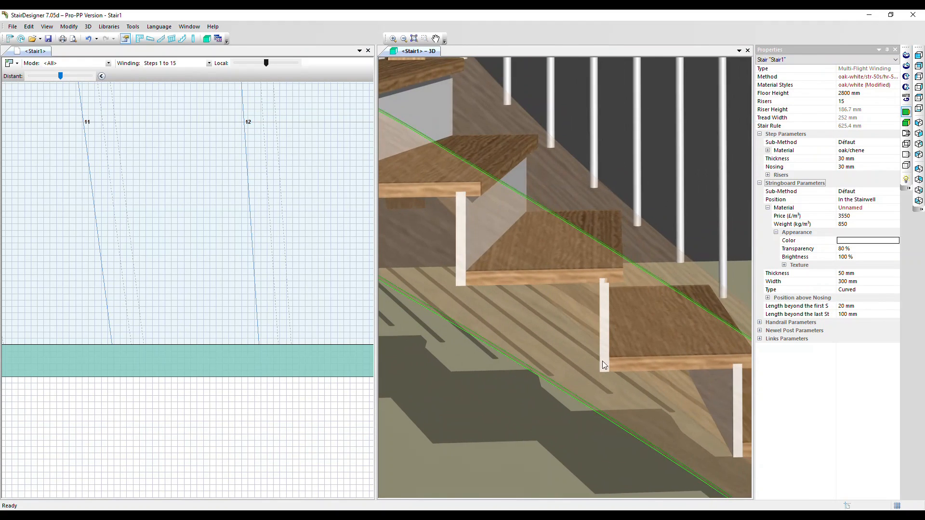
pyautogui.click(760, 184)
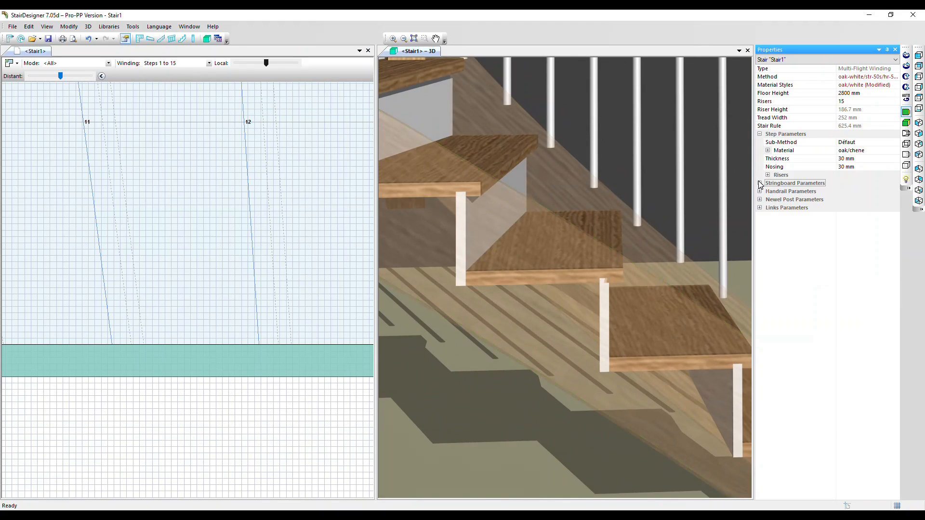
pyautogui.click(768, 174)
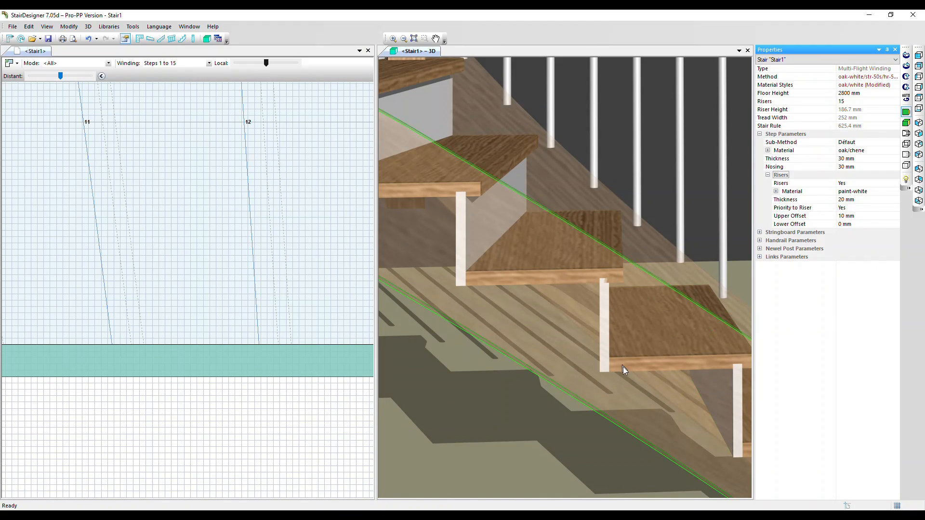
pyautogui.click(860, 208)
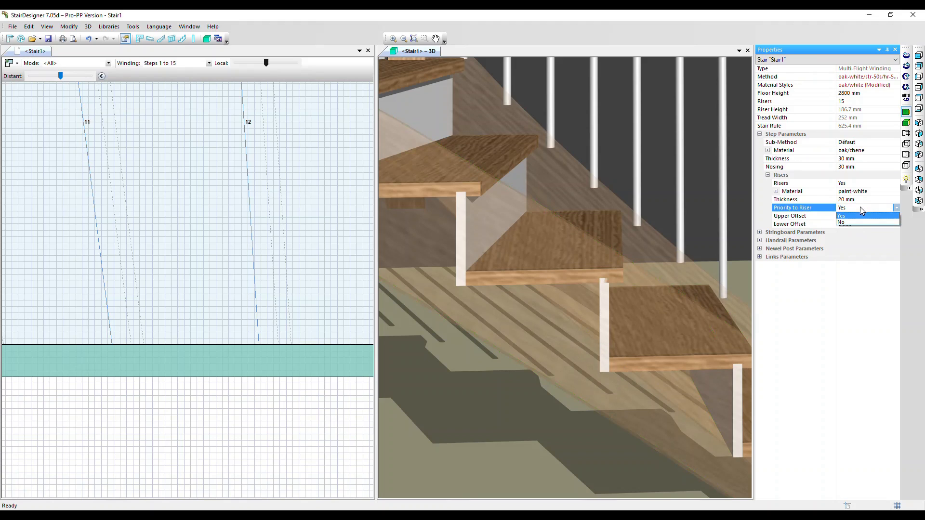
pyautogui.click(854, 222)
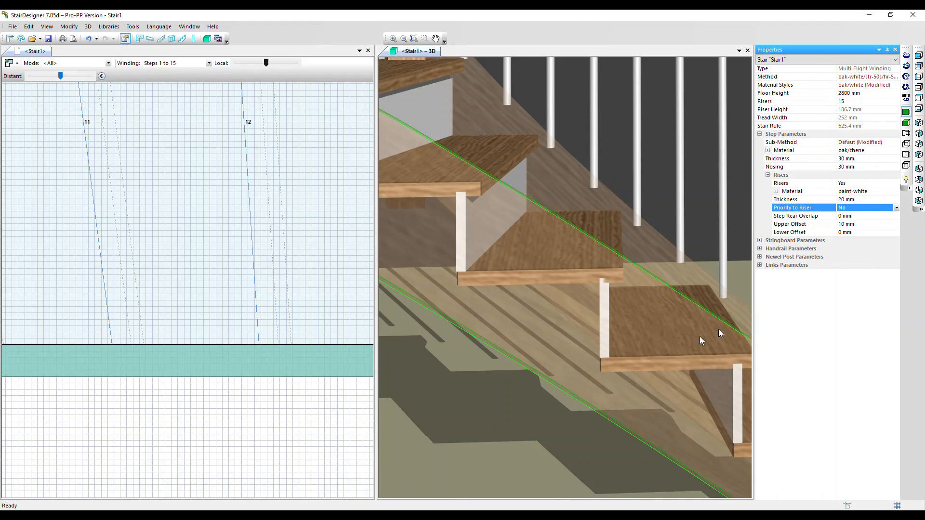
pyautogui.click(871, 209)
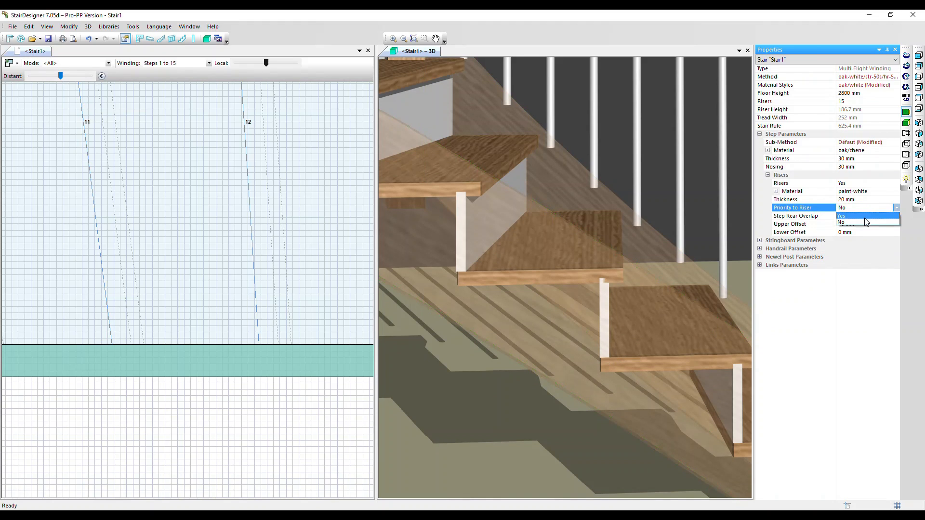
pyautogui.click(863, 215)
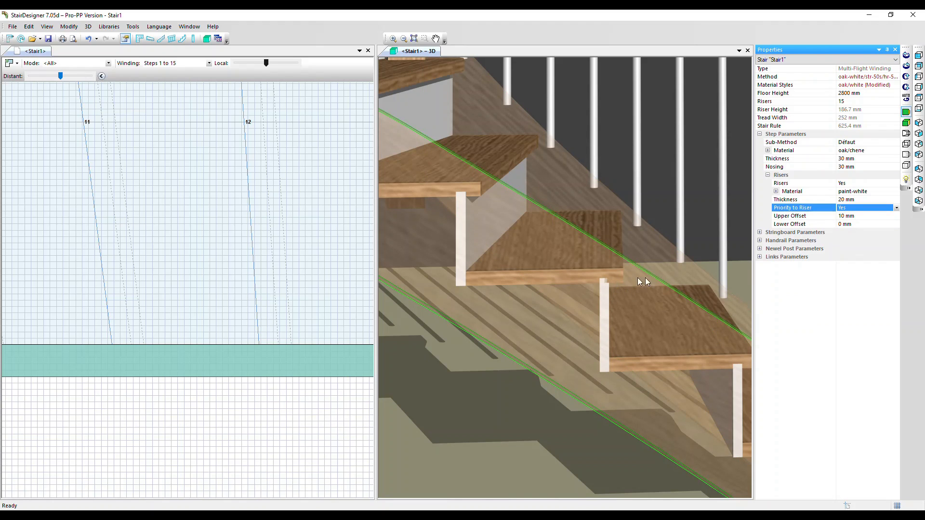
# Step: Set the risers' upper offset to 20 mm and return it to 10 mm
pyautogui.click(836, 215)
pyautogui.write('2')
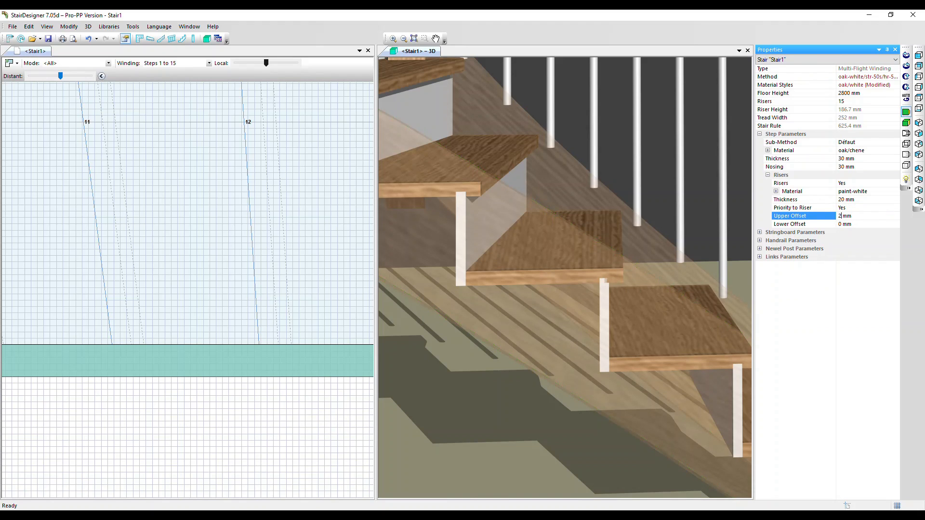
pyautogui.press('Tab')
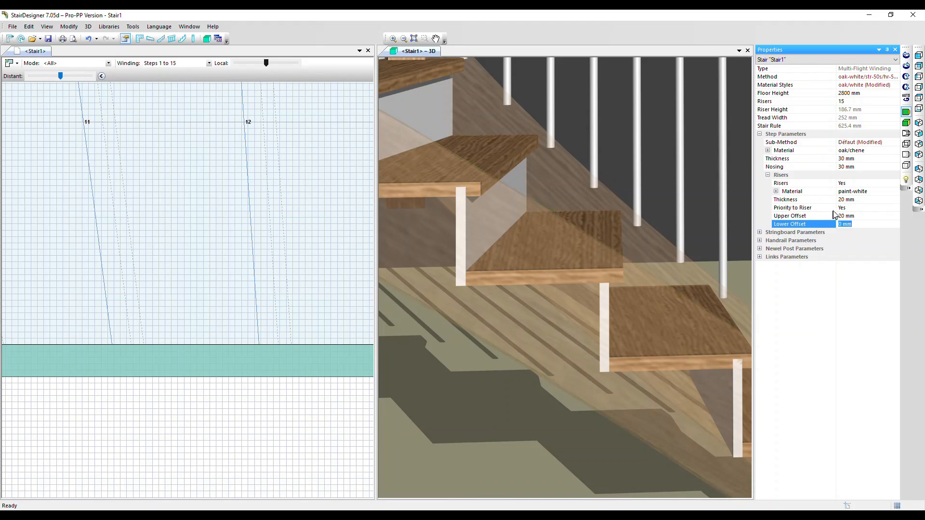
pyautogui.moveTo(687, 275); pyautogui.dragTo(625, 273)
pyautogui.scroll(5, 651, 288)
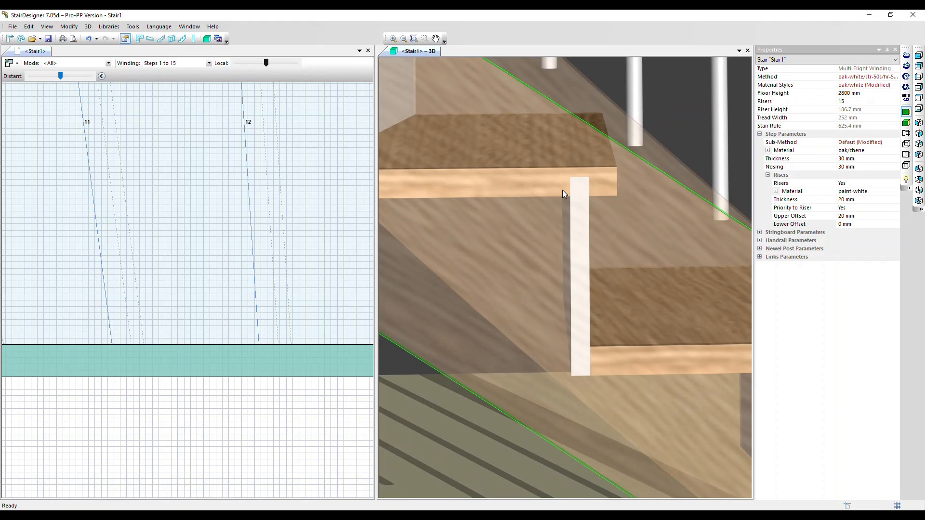
pyautogui.click(839, 217)
pyautogui.write('1')
pyautogui.click(830, 222)
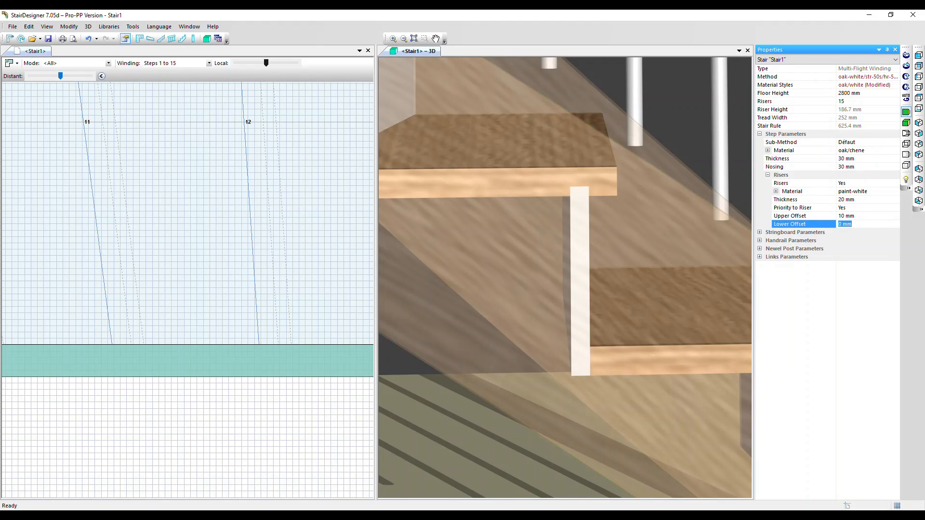
# Step: Set the risers' lower offset to 20 mm and return it to 0 mm
pyautogui.write('20')
pyautogui.press('Return')
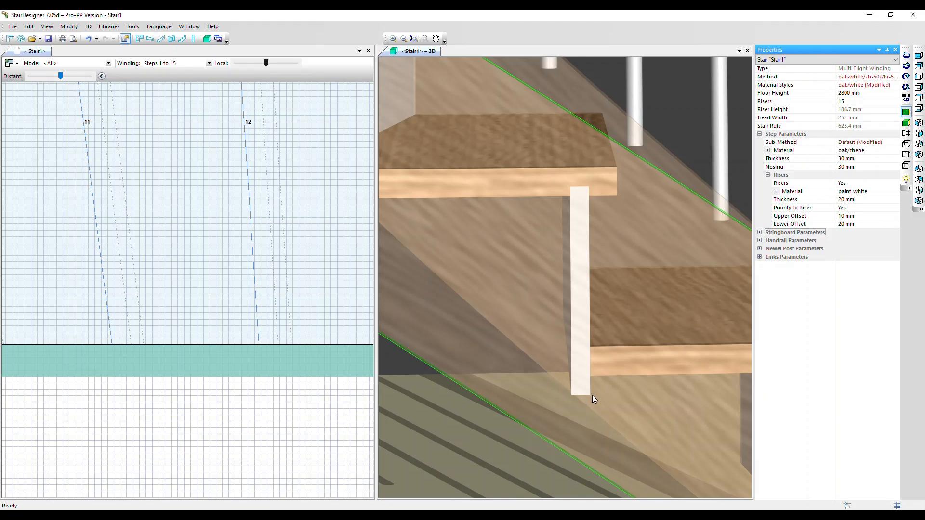
pyautogui.click(857, 224)
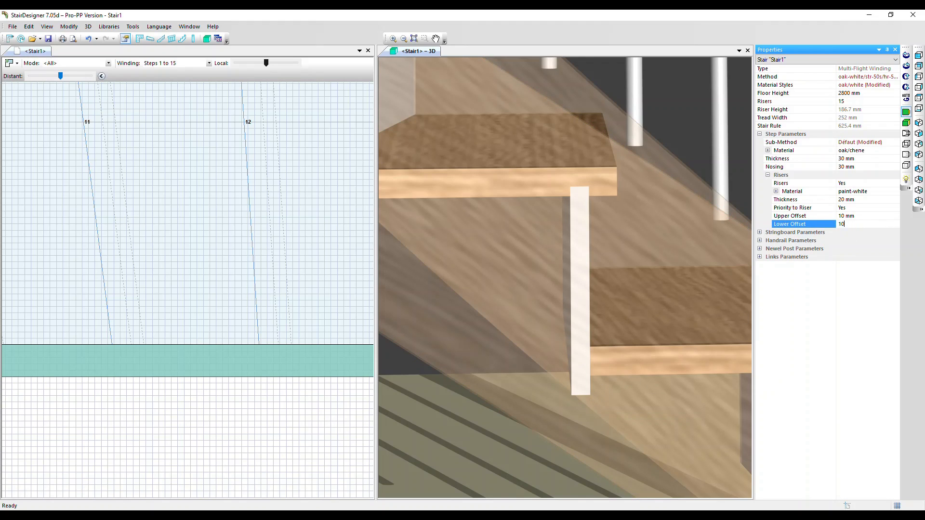
pyautogui.write('10')
pyautogui.press('BackSpace')
pyautogui.press('BackSpace')
pyautogui.write('0')
pyautogui.press('Return')
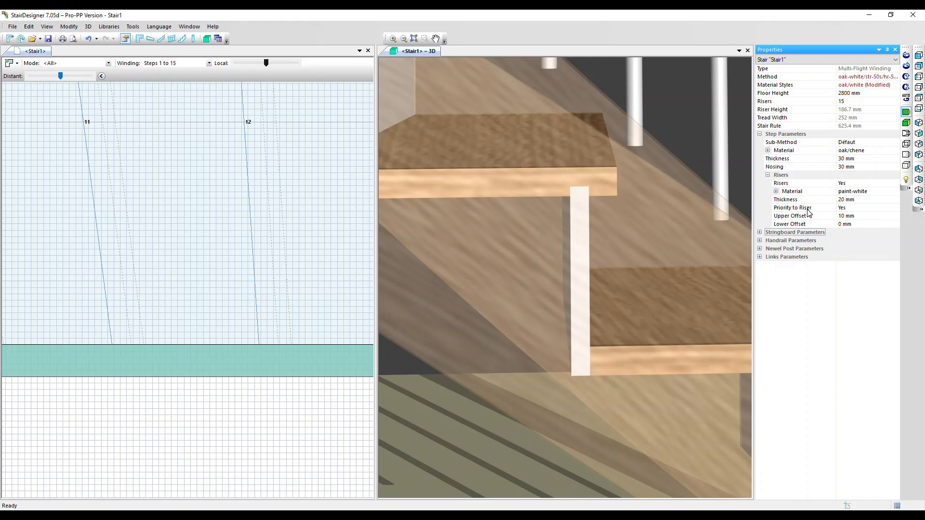
# Step: Turn off Priority to Riser and set the step rear overlap to 20 mm
pyautogui.click(843, 210)
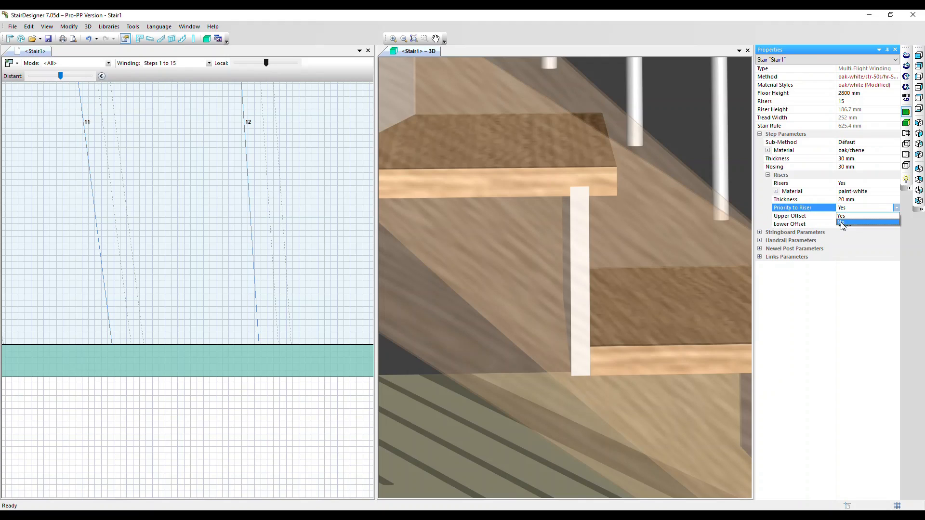
pyautogui.click(842, 224)
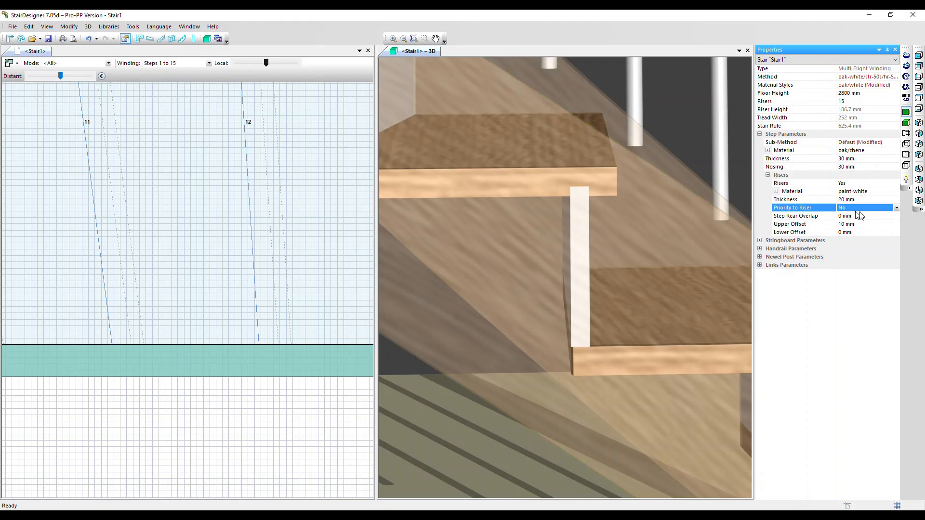
pyautogui.click(819, 212)
pyautogui.write('20')
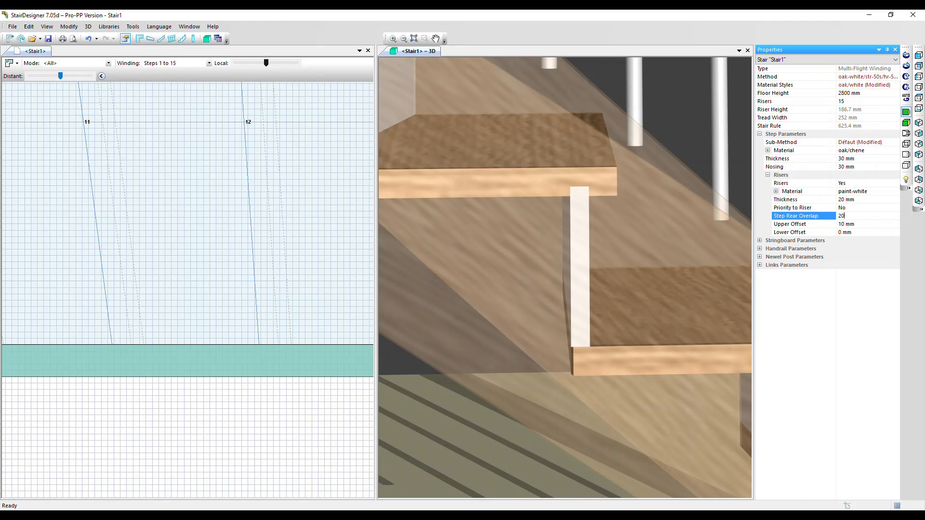
pyautogui.press('Return')
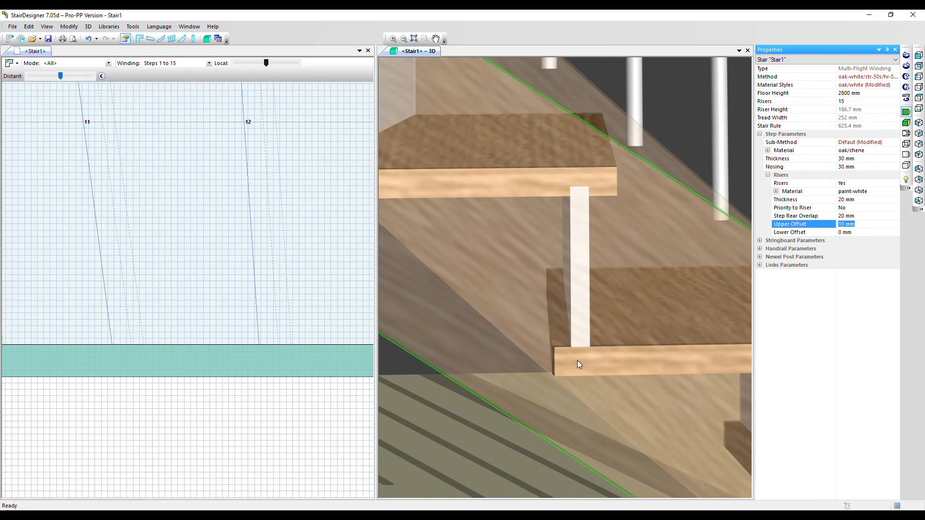